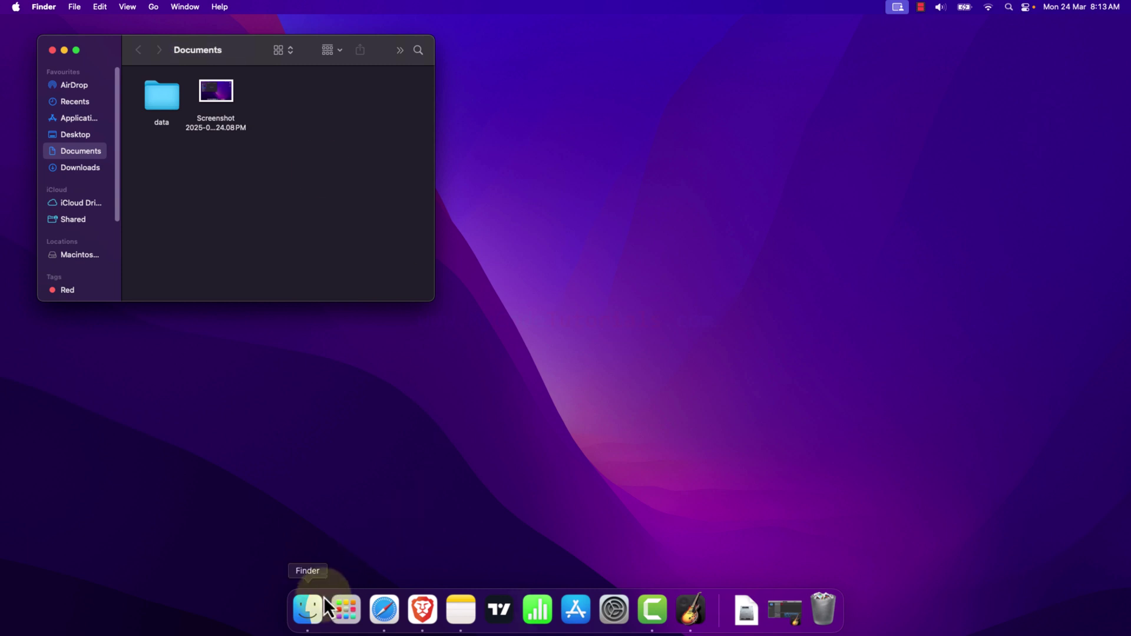
Open a Desktop window from the Finder Dock icon and place it beside the Documents window
right_click(316, 602)
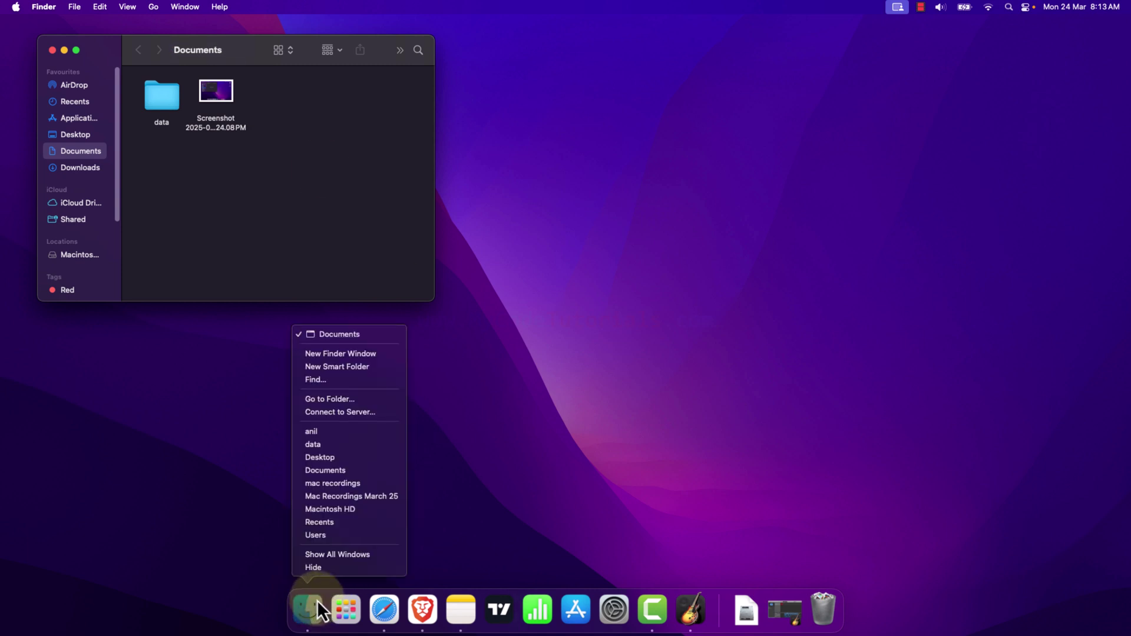
left_click(328, 458)
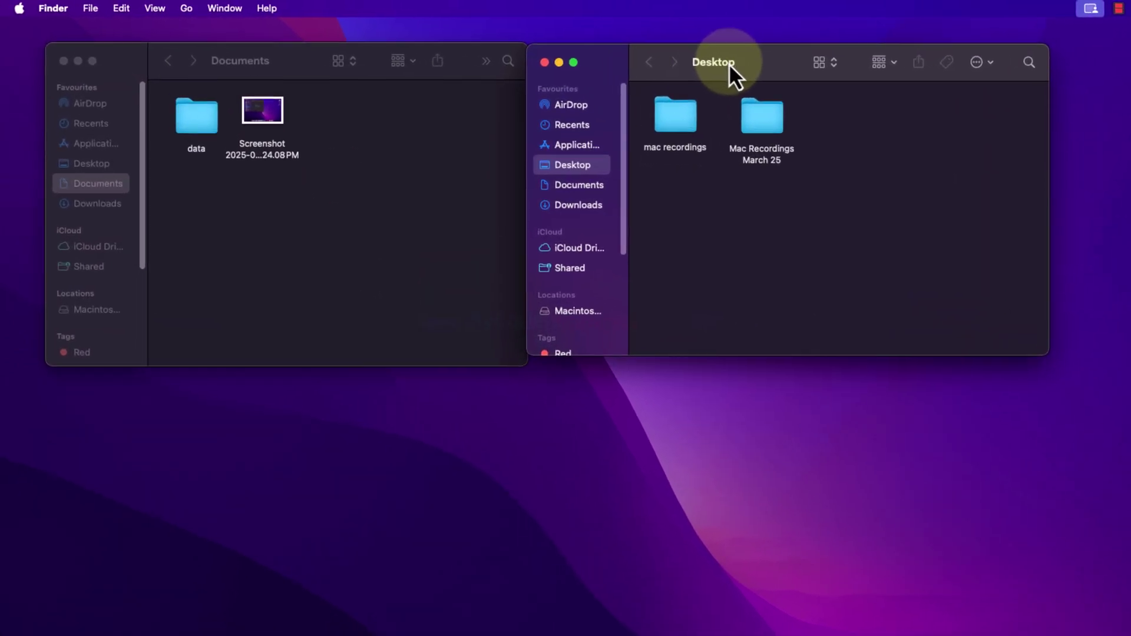
left_click_drag(615, 64, 628, 67)
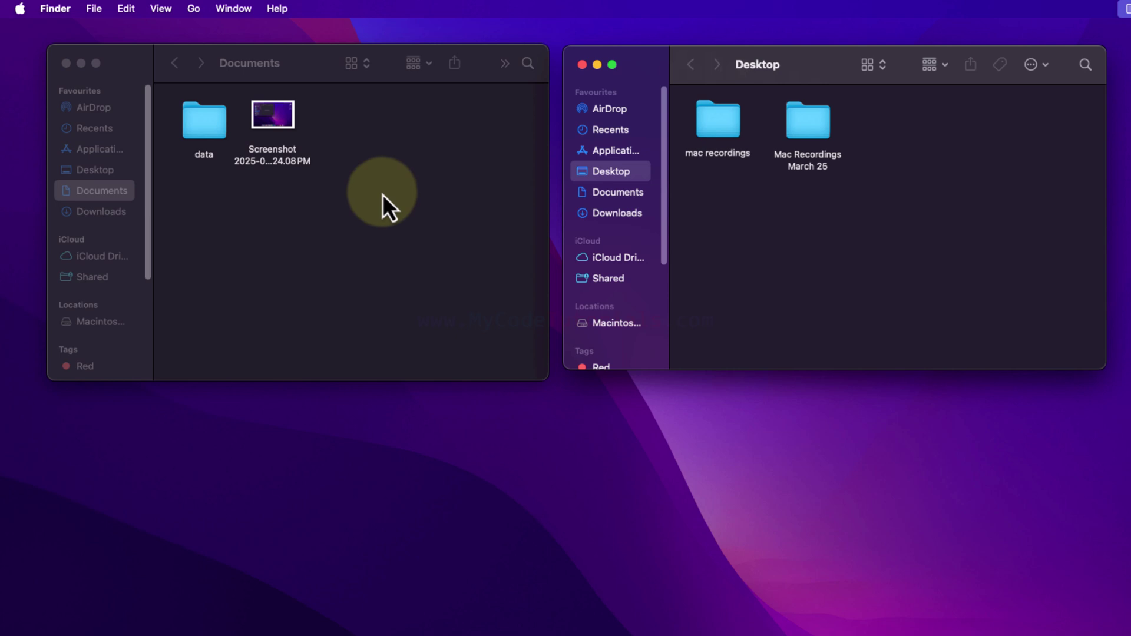
Add a new folder in Documents via the context menu and name it 'test'
left_click(359, 133)
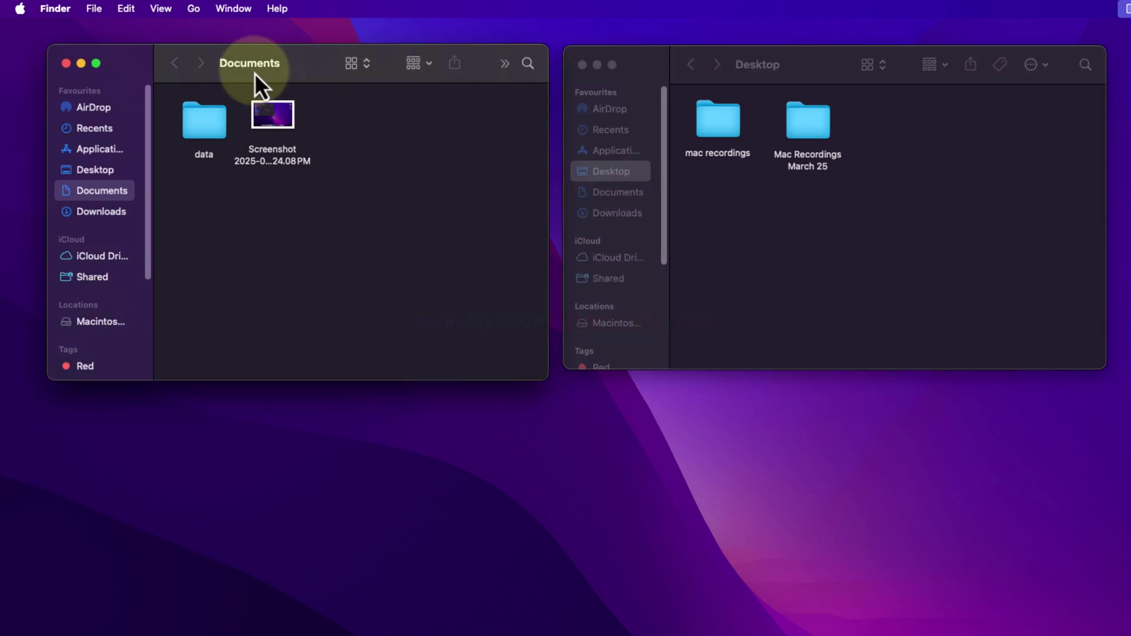
right_click(380, 112)
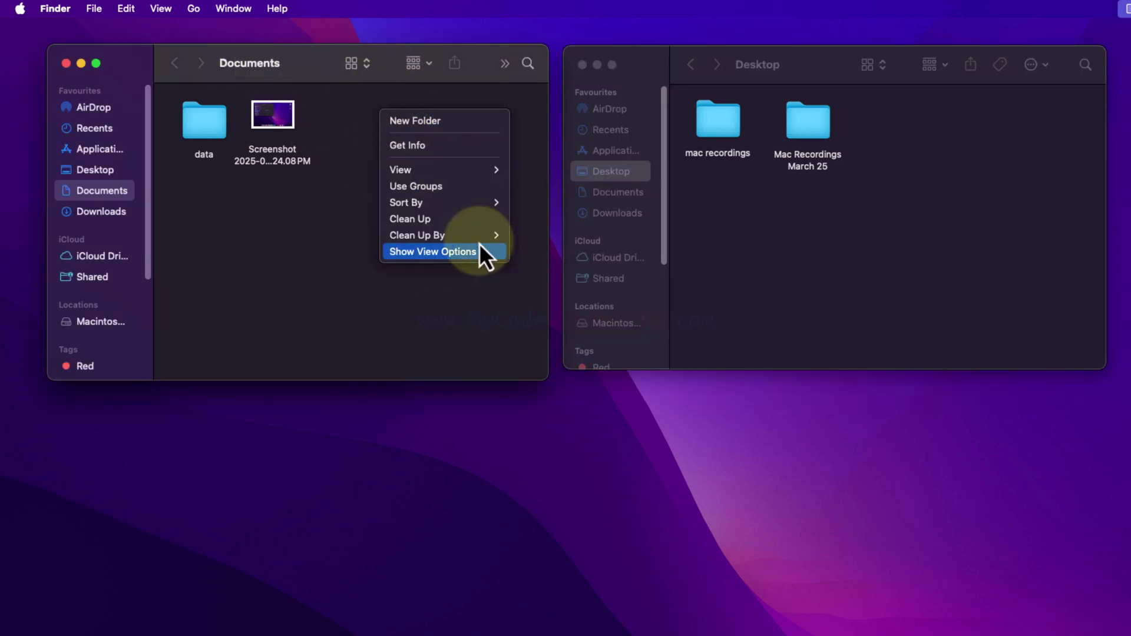
left_click(446, 127)
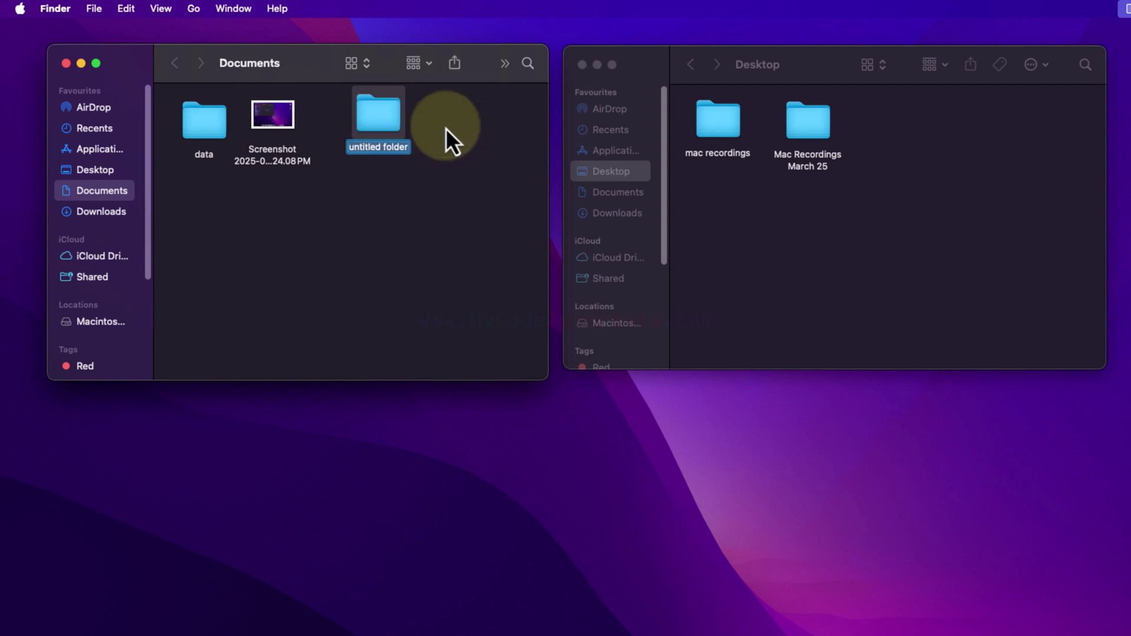
type("tet")
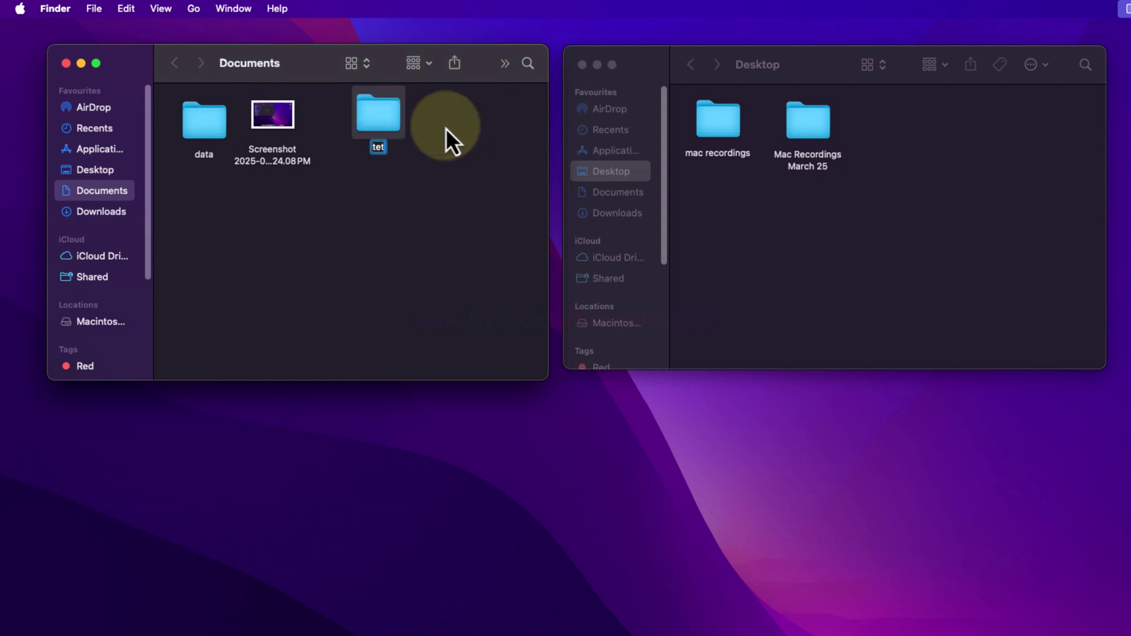
key("Left")
type("s")
key("Return")
left_click(436, 176)
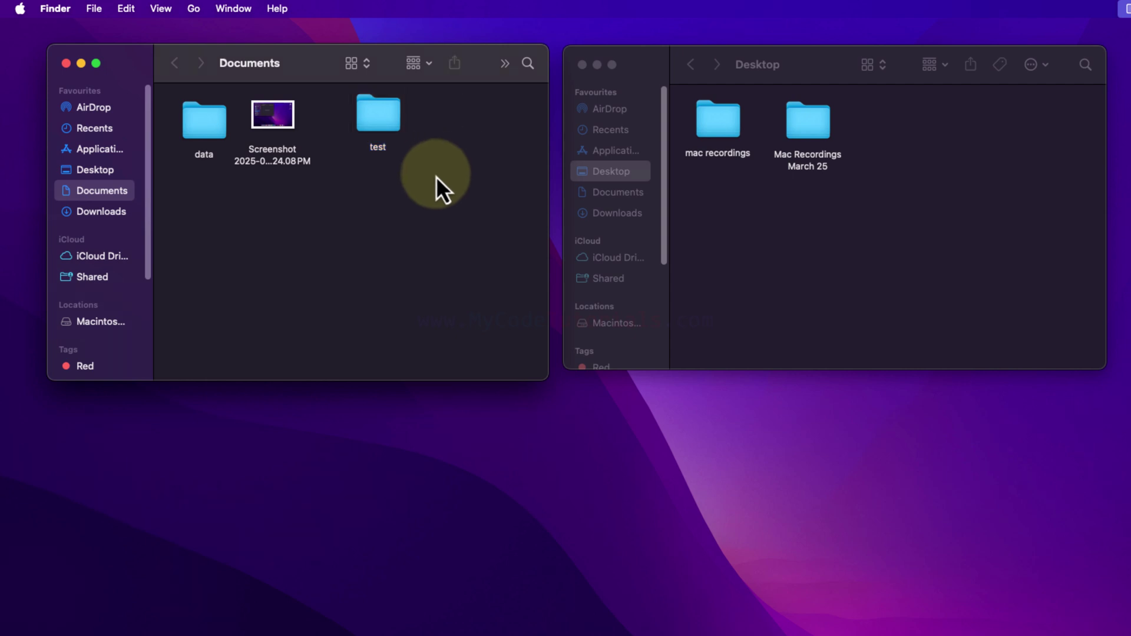
Copy the 'test' folder from Documents and paste a duplicate into the Desktop window
left_click_drag(388, 126, 370, 142)
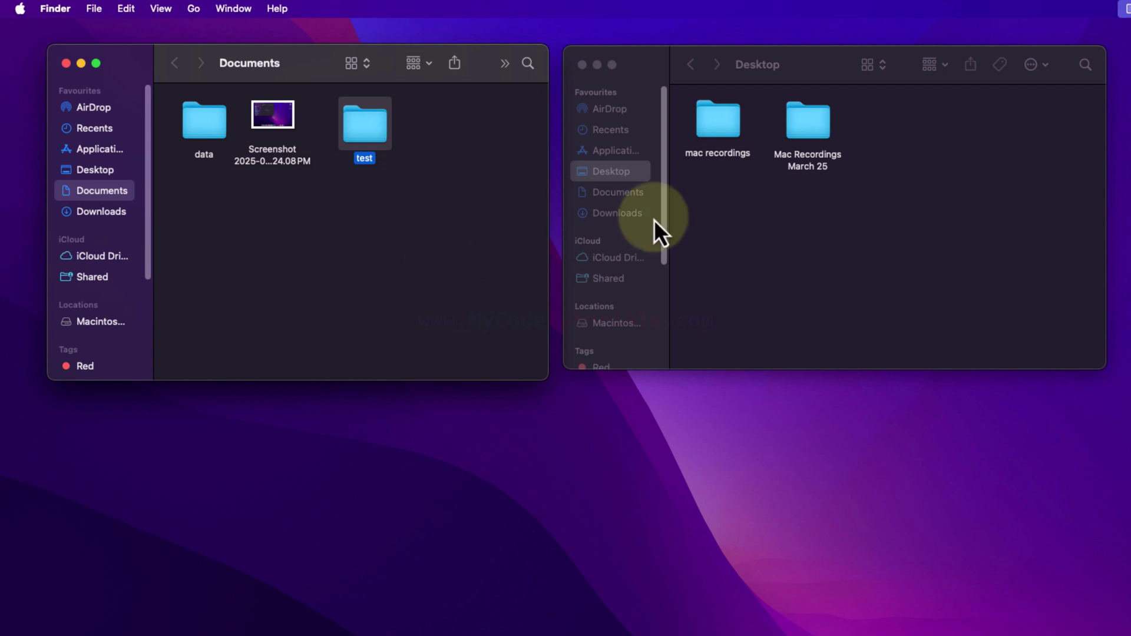
left_click(892, 238)
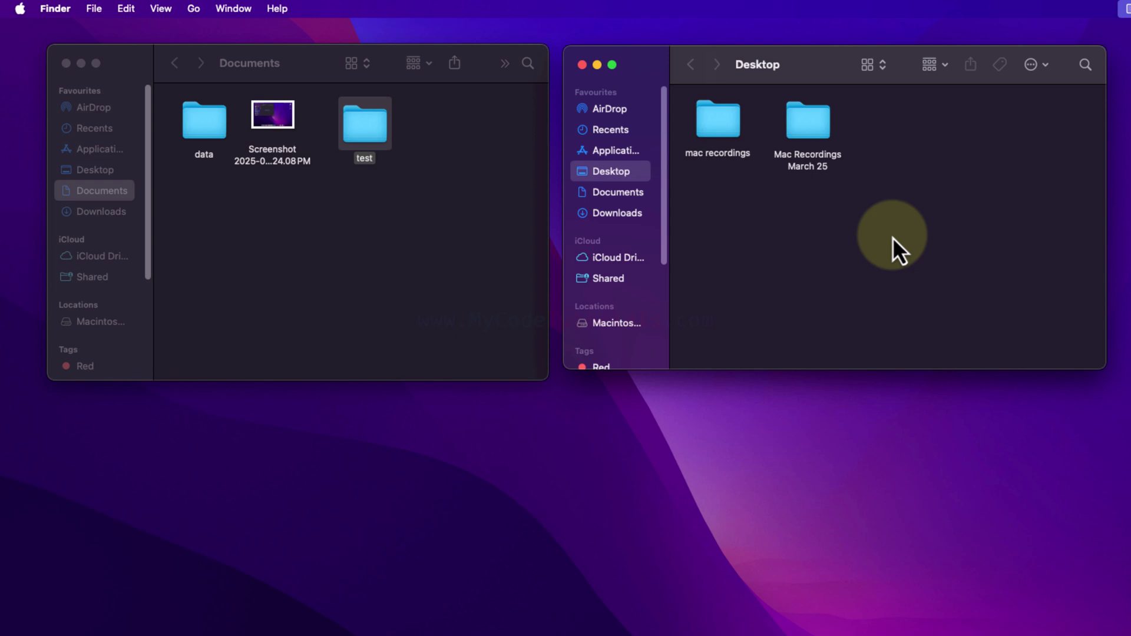
key("super+v")
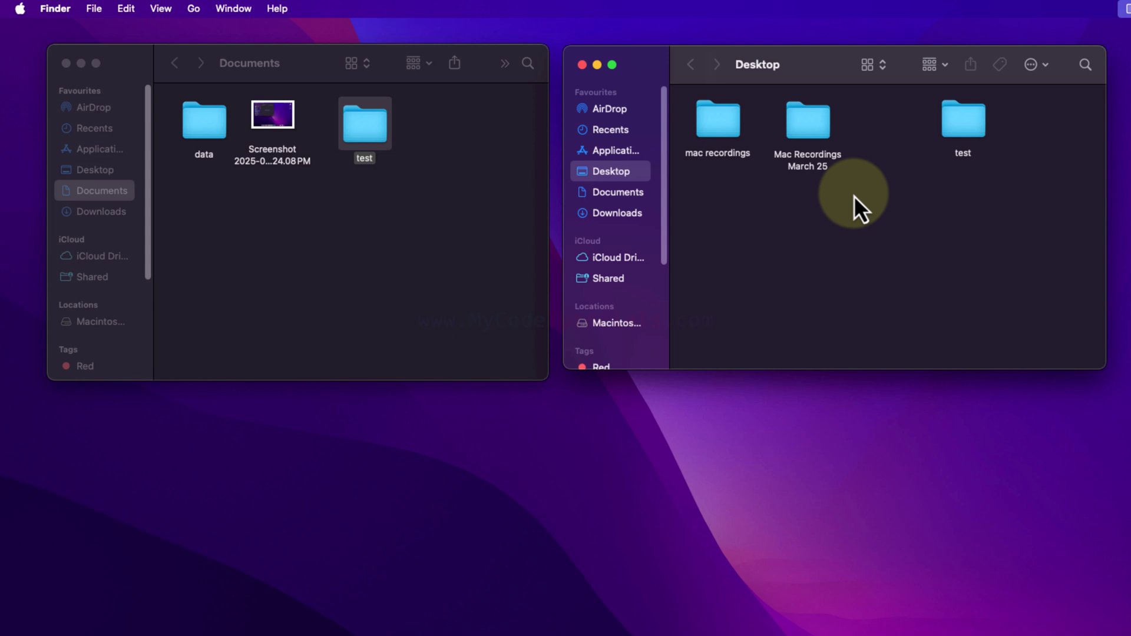
left_click(403, 195)
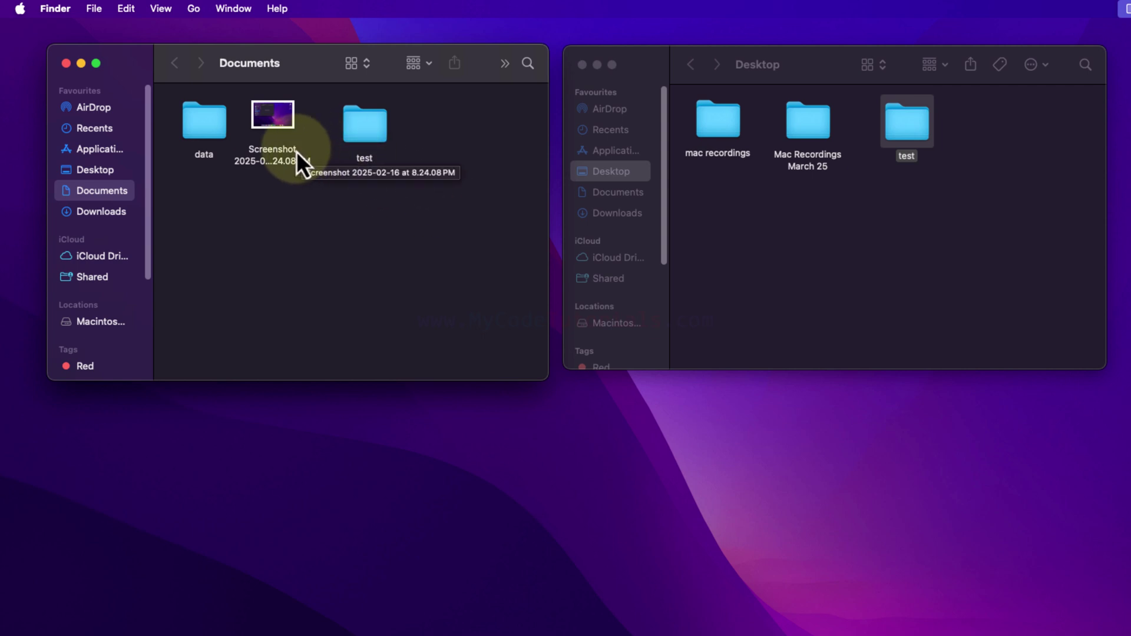
Copy the screenshot from Documents and paste it into Desktop using Paste Item
left_click(272, 125)
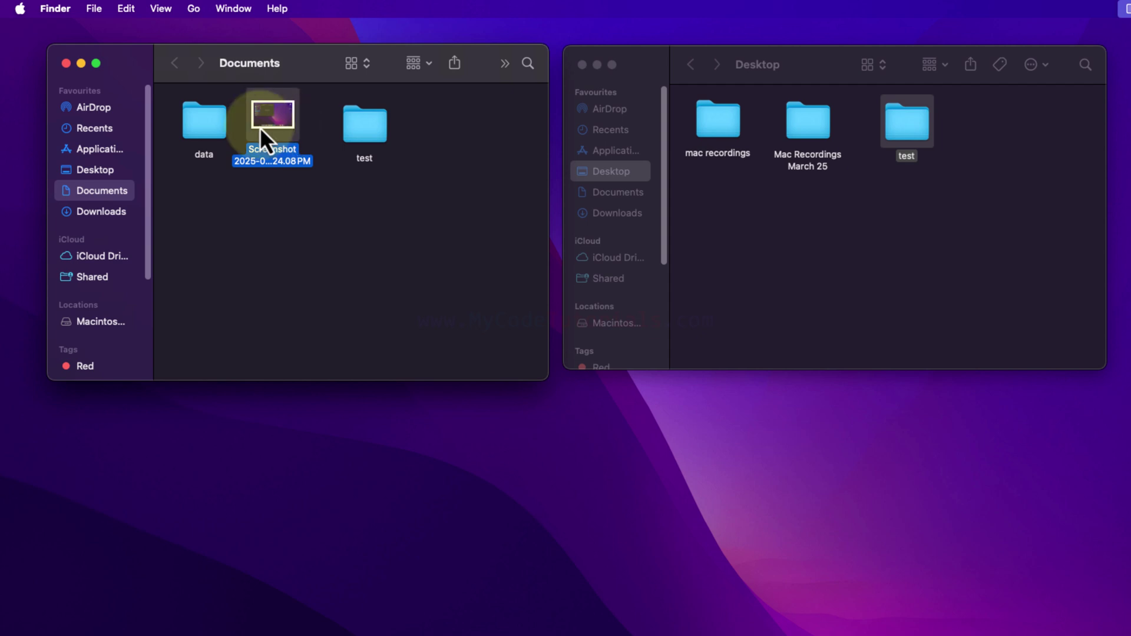
right_click(261, 125)
left_click(327, 309)
left_click(868, 255)
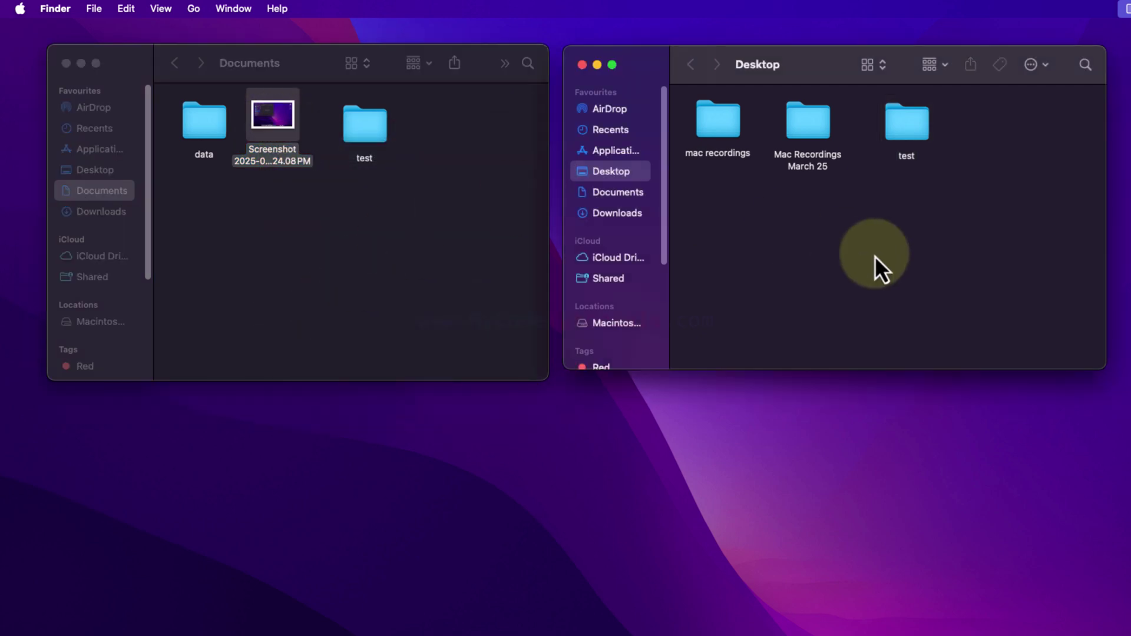
right_click(873, 209)
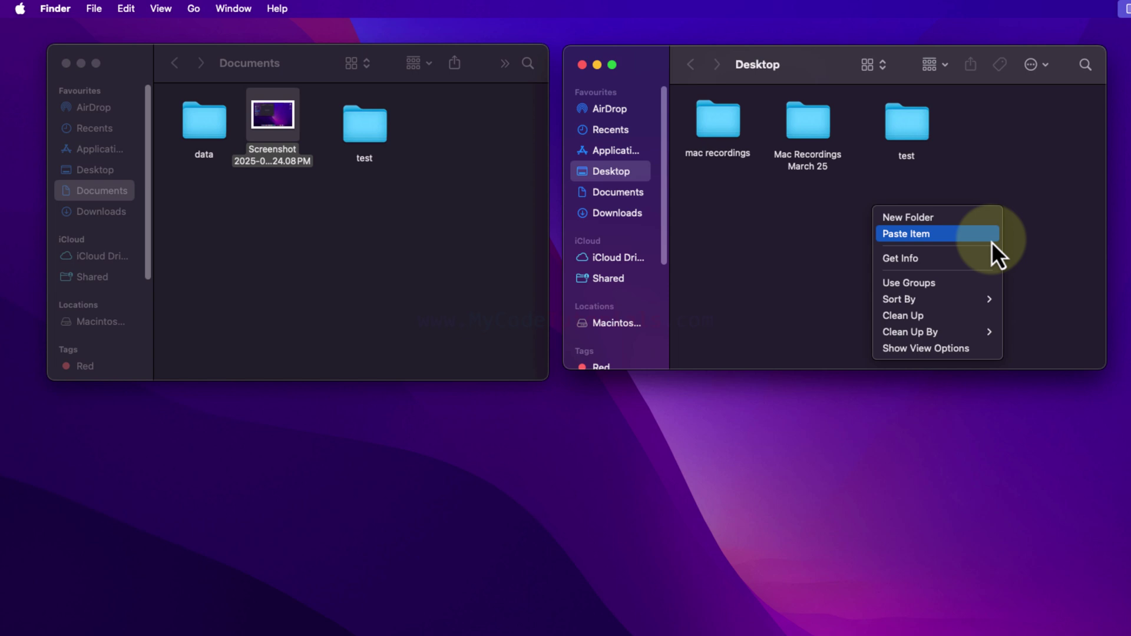
left_click(966, 234)
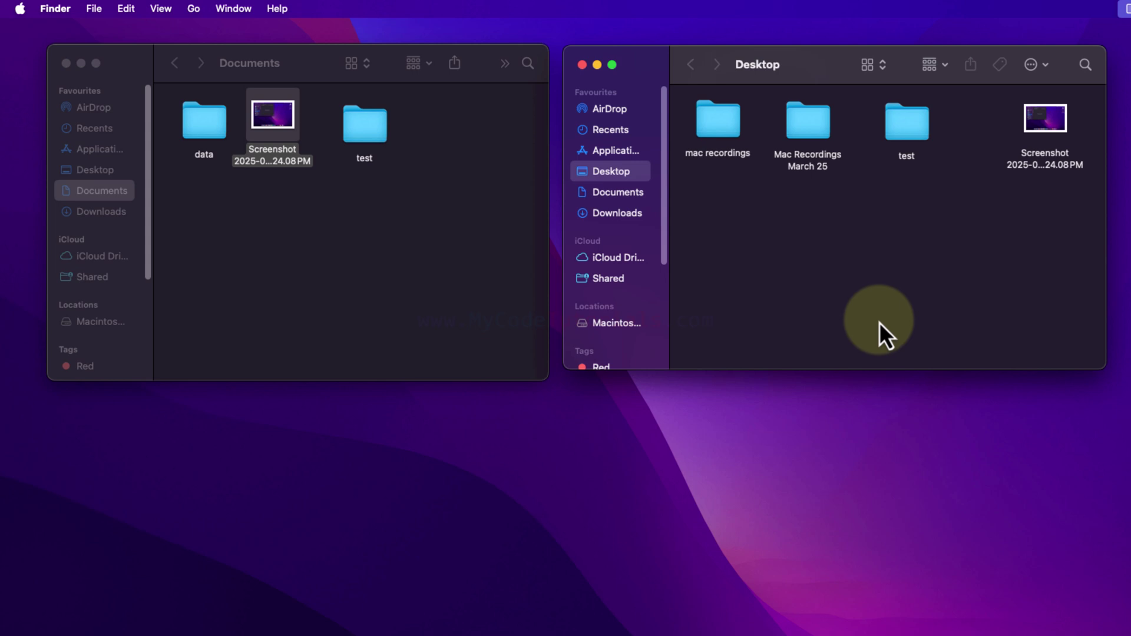
left_click_drag(896, 253, 1067, 129)
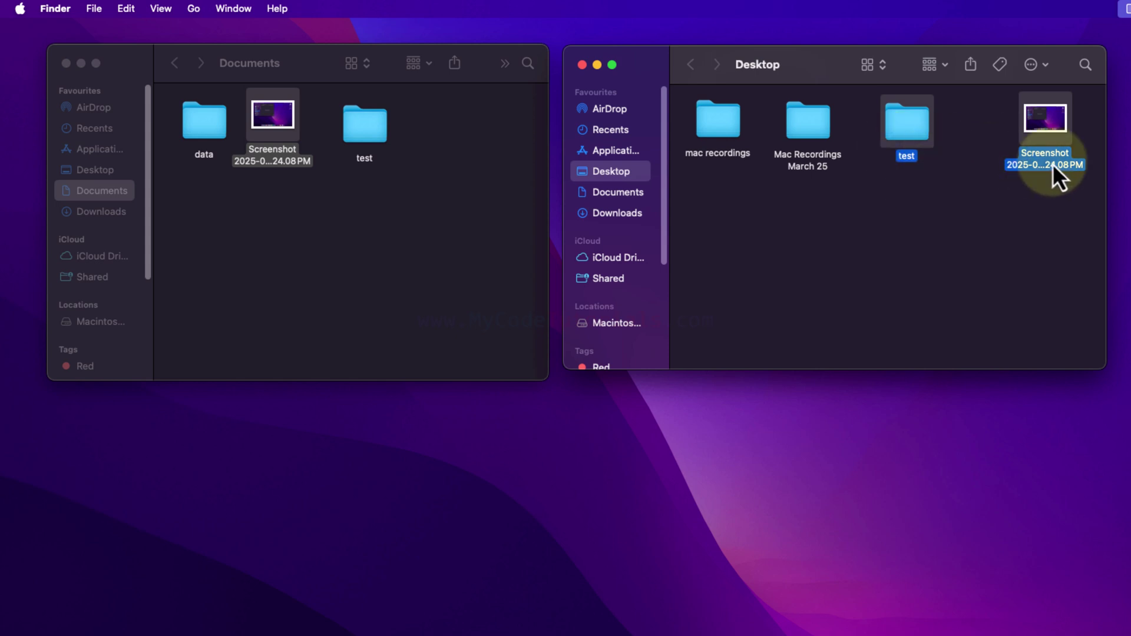
Send the selected 'test' folder and screenshot copies in Desktop to the Bin
right_click(1055, 140)
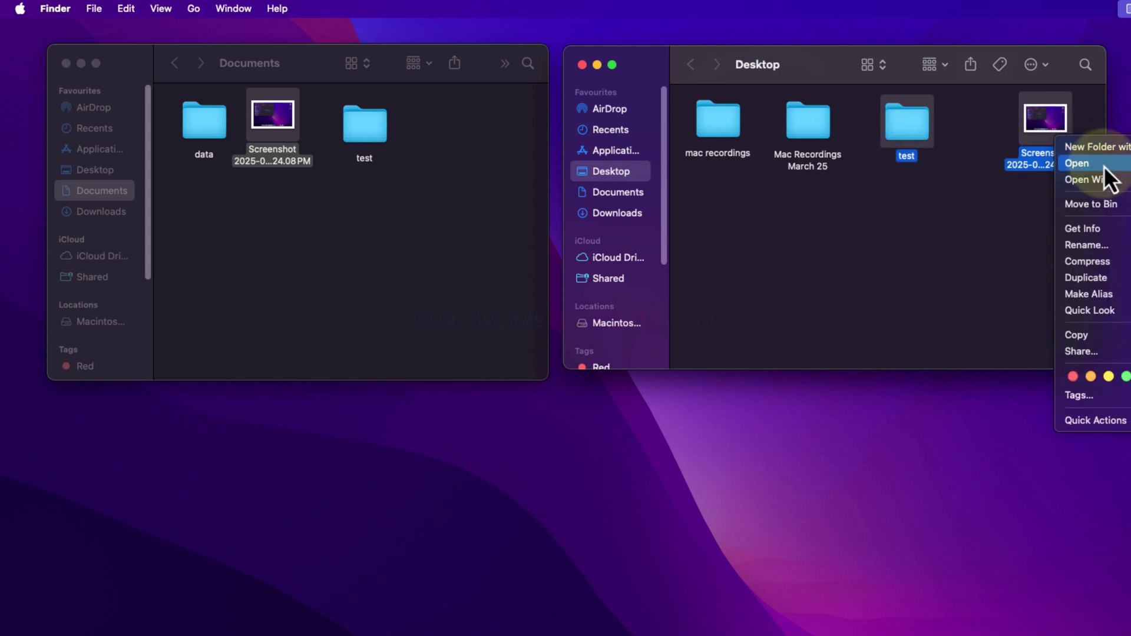
left_click(1123, 204)
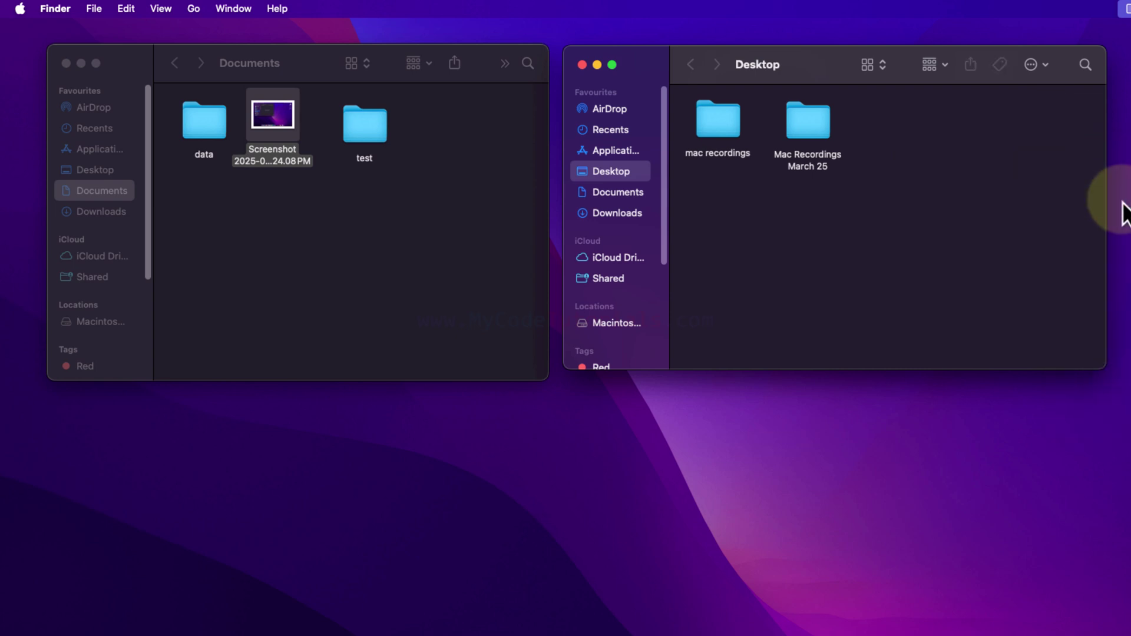
left_click(376, 220)
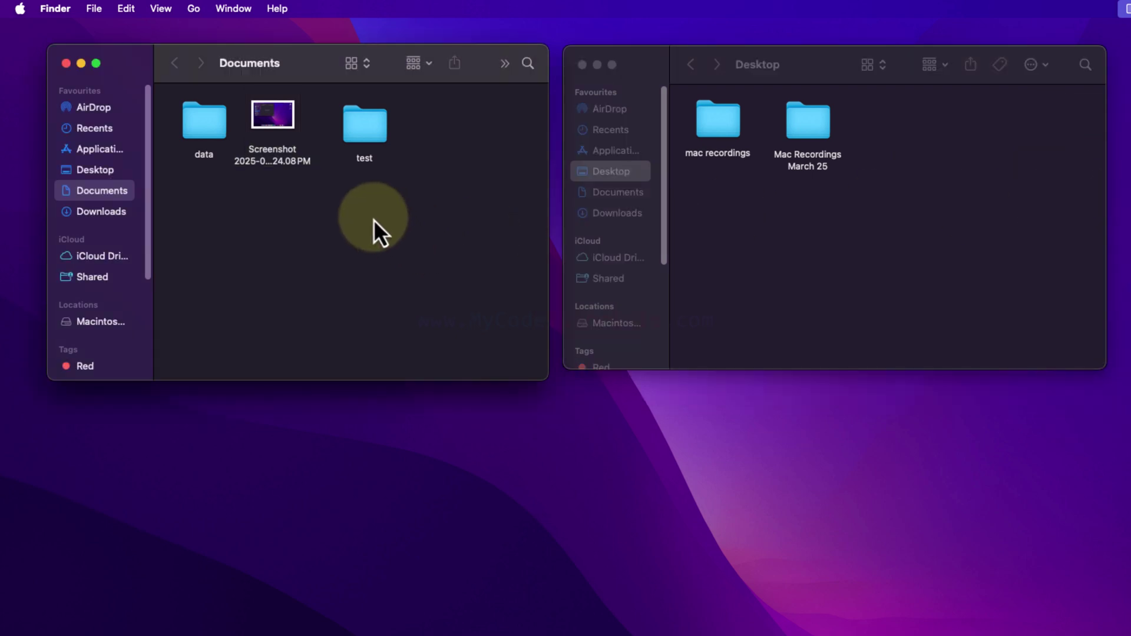
Move the 'test' folder from Documents into Desktop with Option+Cmd+V
left_click(370, 142)
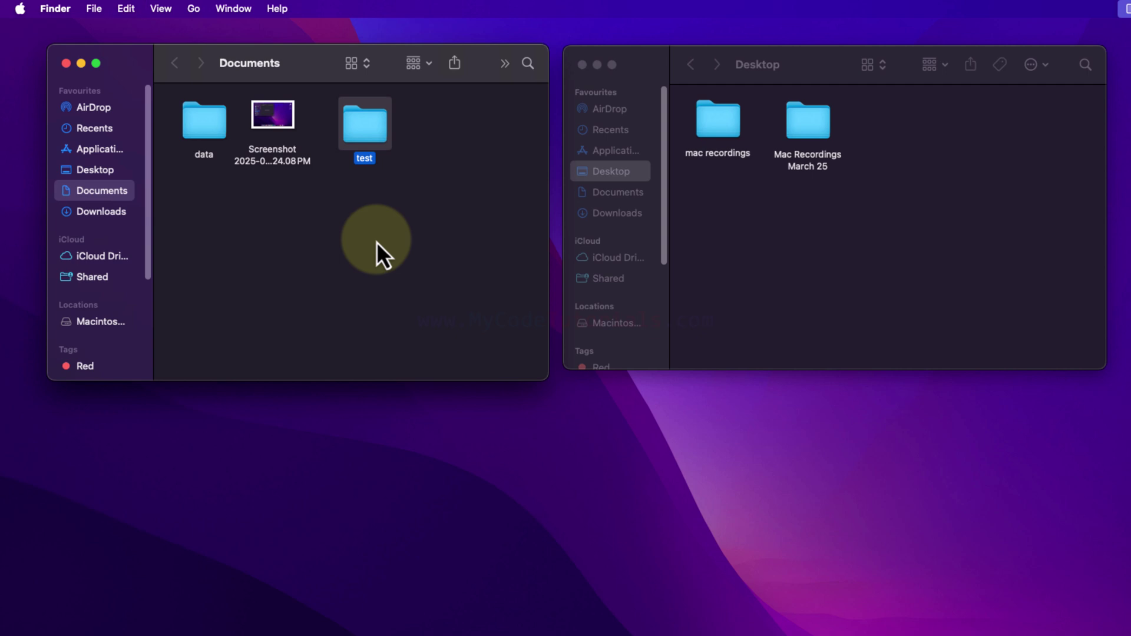
left_click(974, 158)
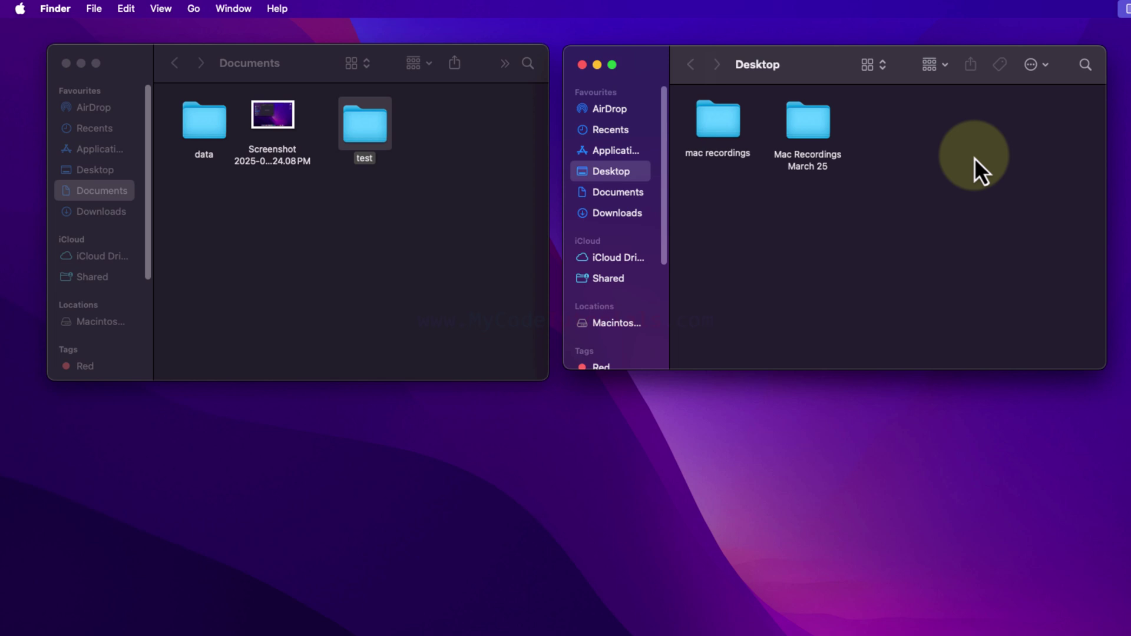
key("super+alt+v")
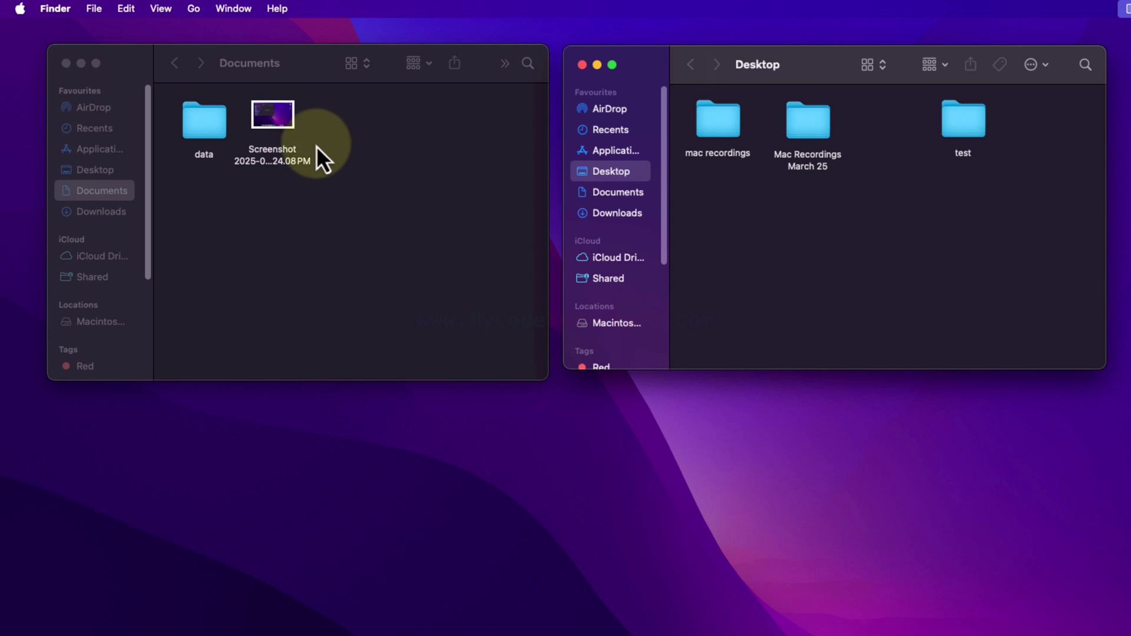
left_click(257, 136)
Copy the screenshot, then use Move Item Here in Desktop to relocate it from Documents
left_click(269, 128)
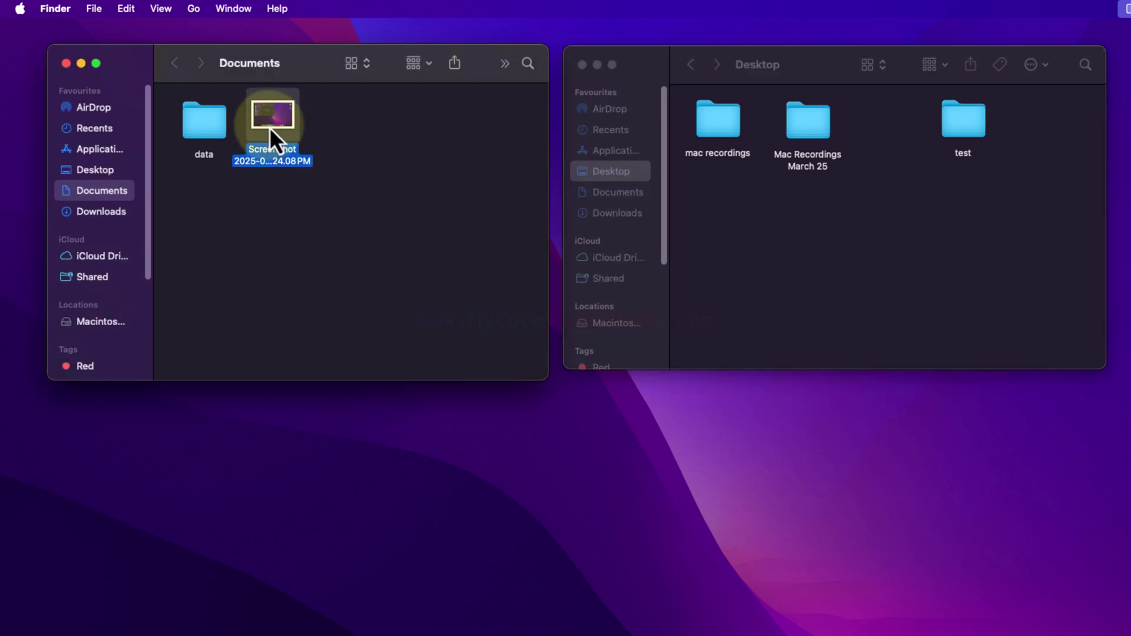
right_click(269, 127)
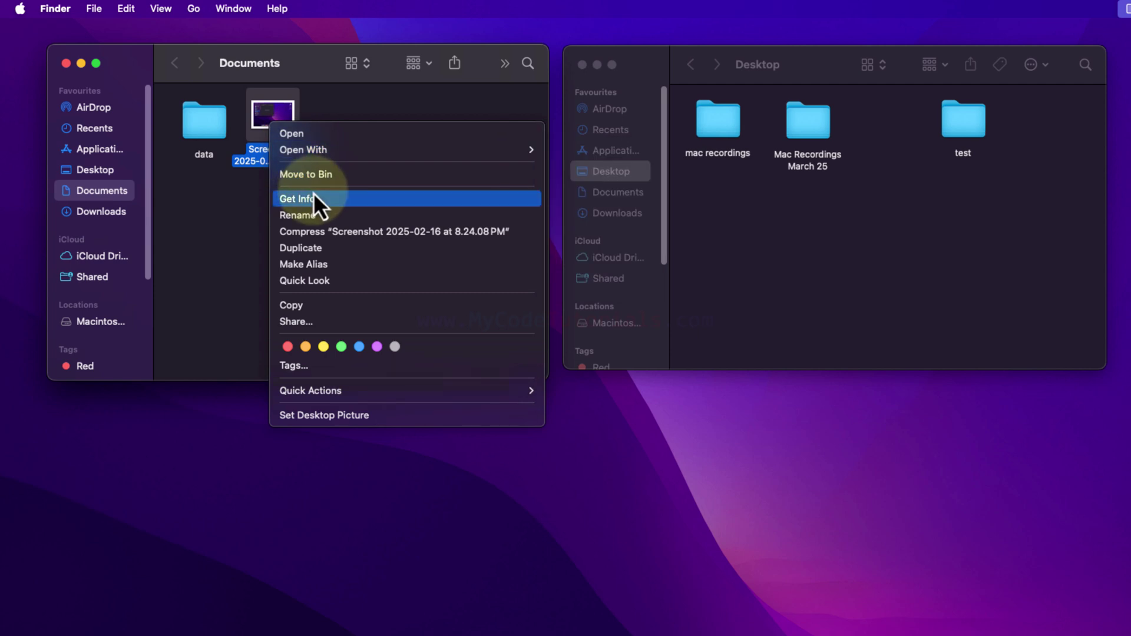
left_click(334, 309)
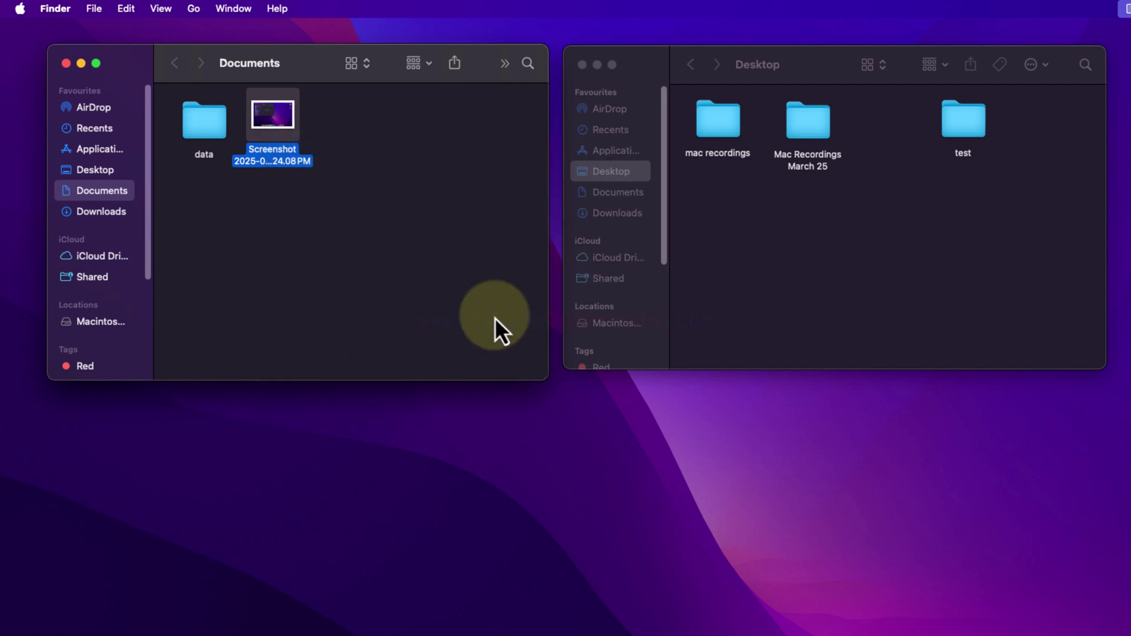
left_click(910, 250)
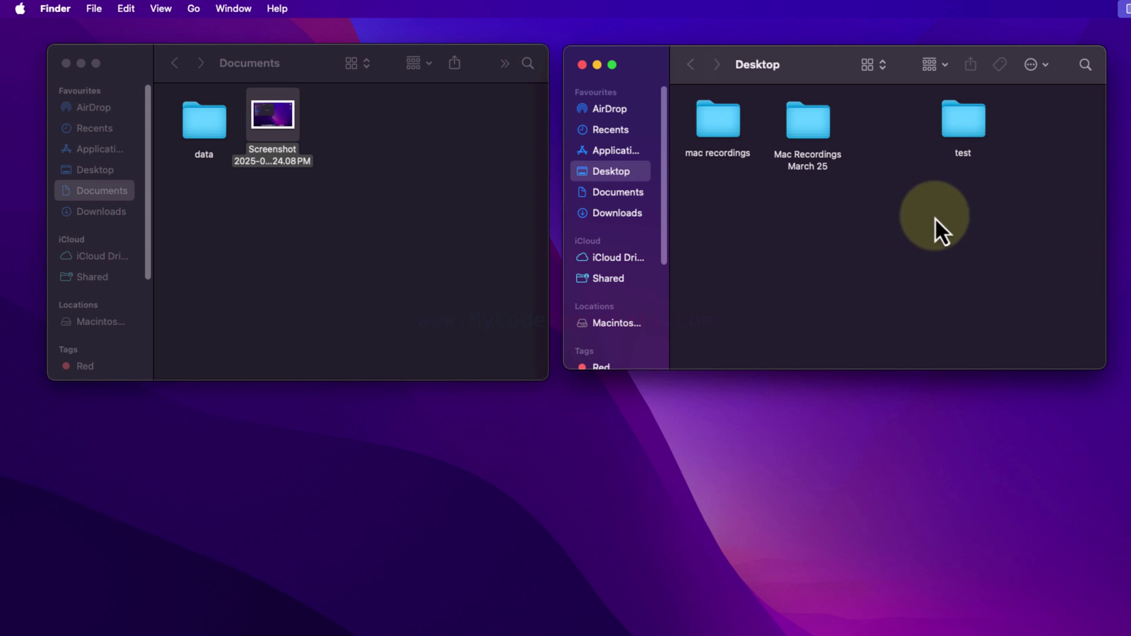
right_click(886, 206)
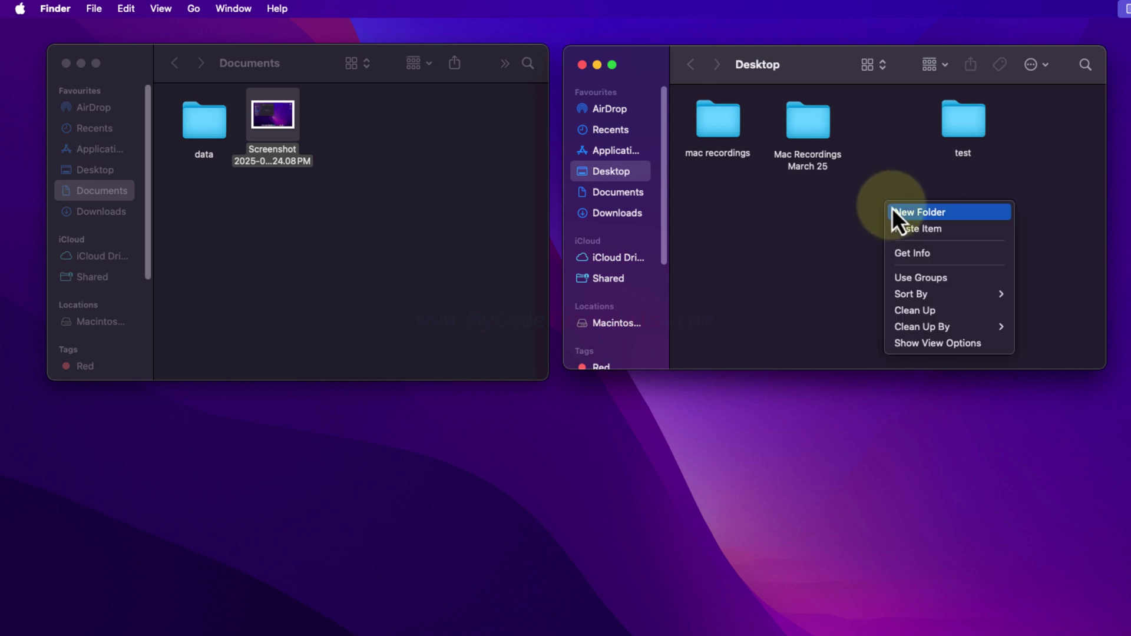
key("alt")
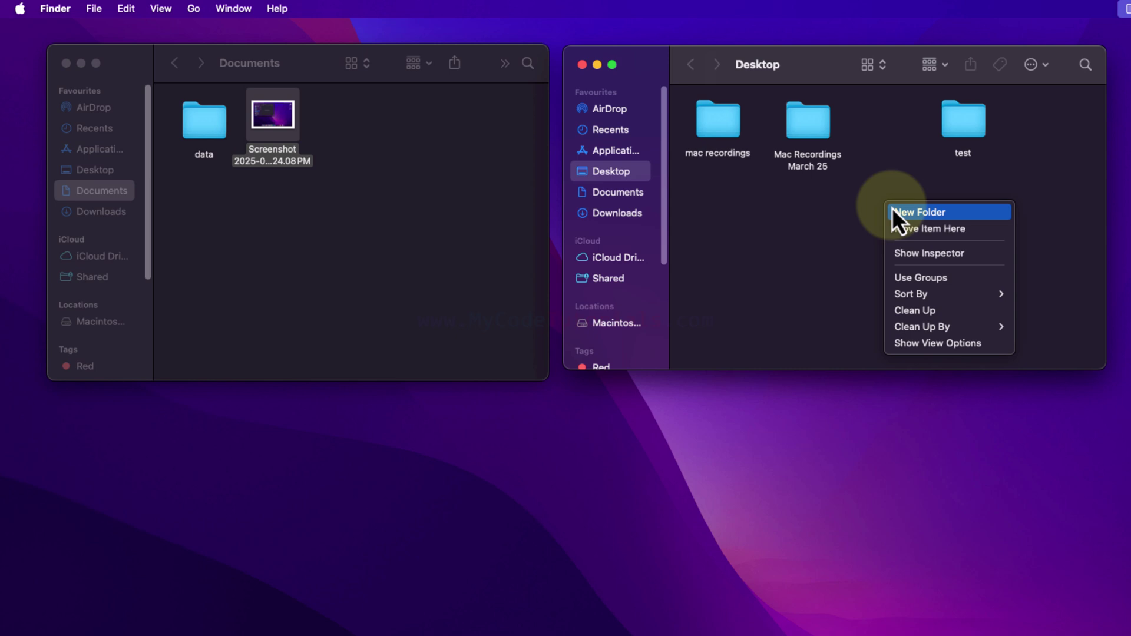
left_click(985, 232, "alt")
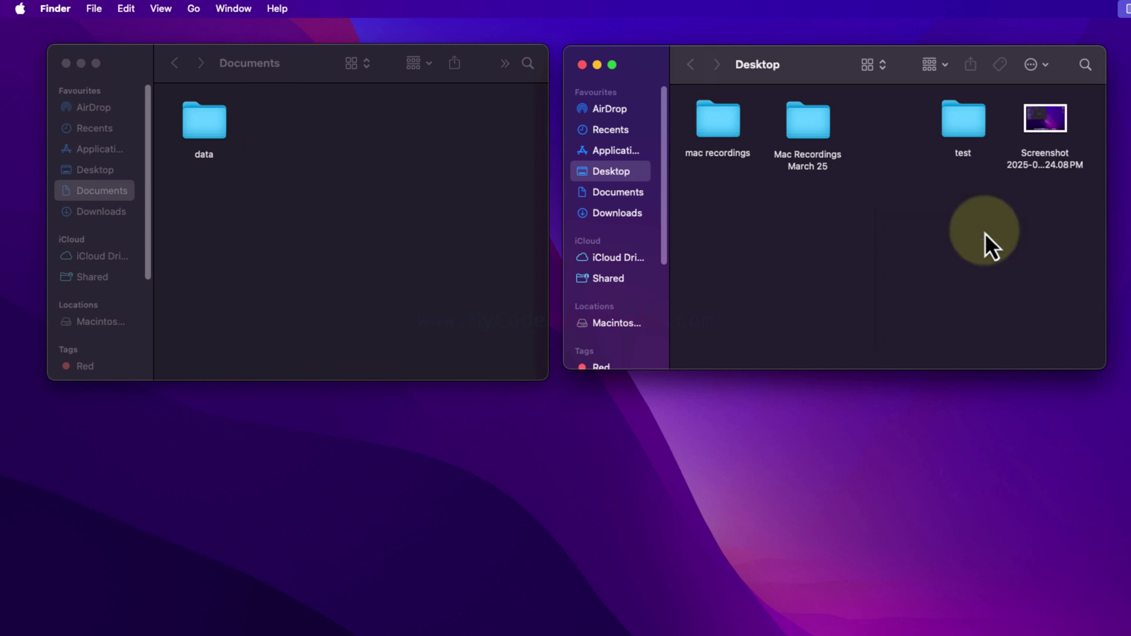